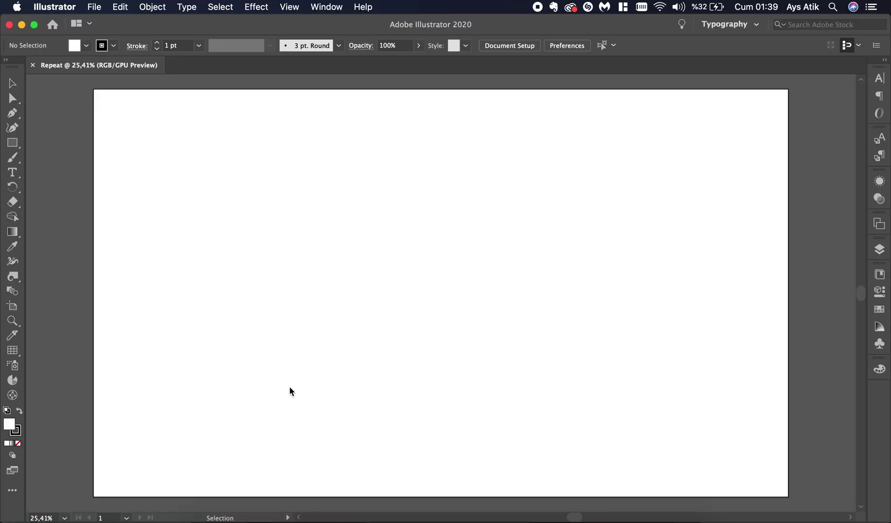
Place 72 pt text reading REPEAT near the artboard's lower left.
left_click(12, 172)
left_click(143, 423)
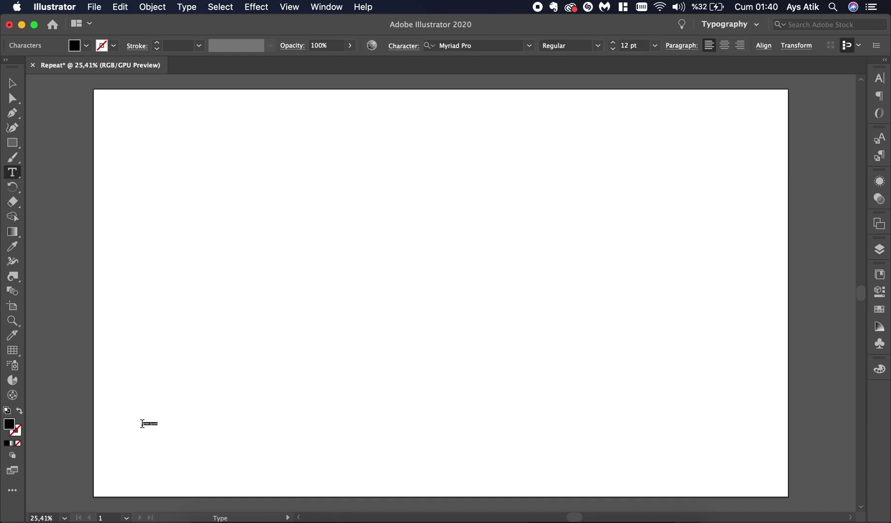
left_click(655, 45)
left_click(674, 264)
left_click(184, 418)
triple_click(184, 417)
type("REPEAT")
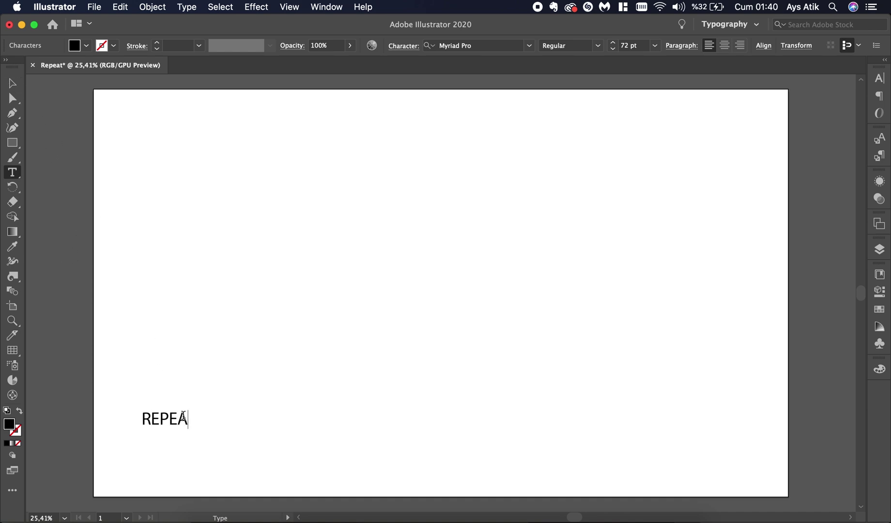
left_click(12, 84)
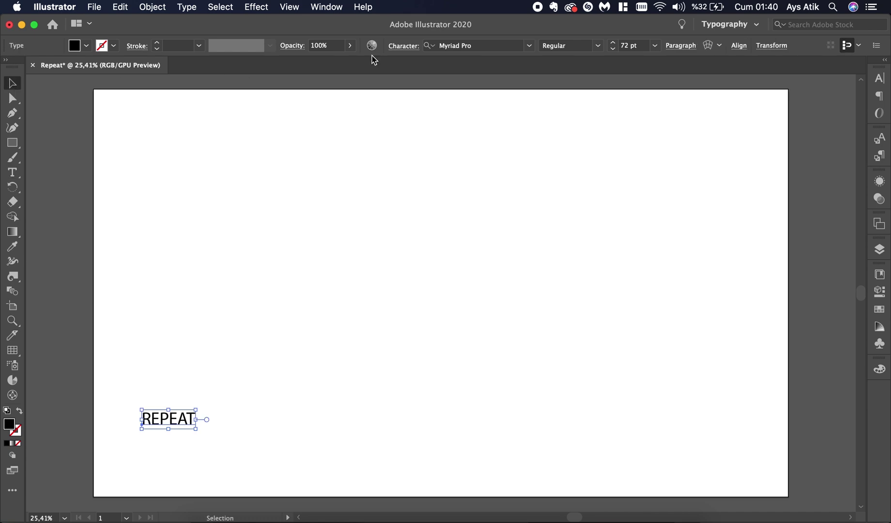
Set the REPEAT text's font to Futura Medium.
left_click(530, 47)
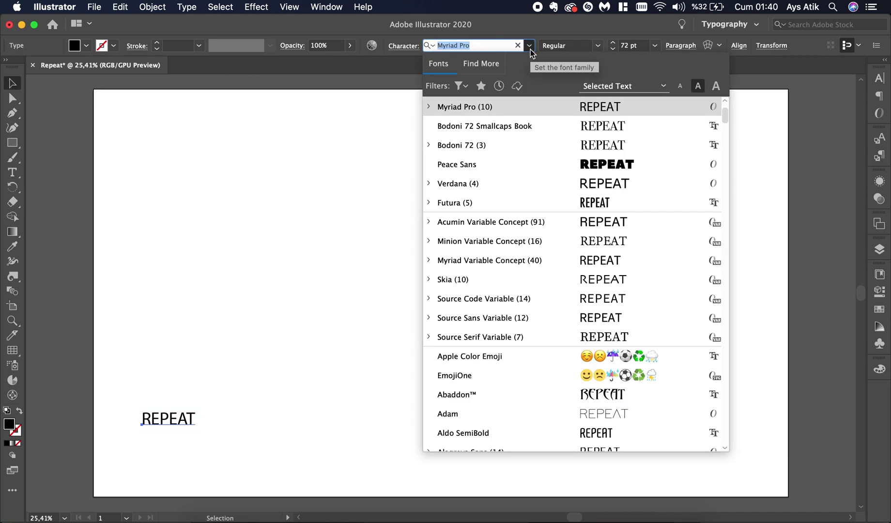
left_click(561, 204)
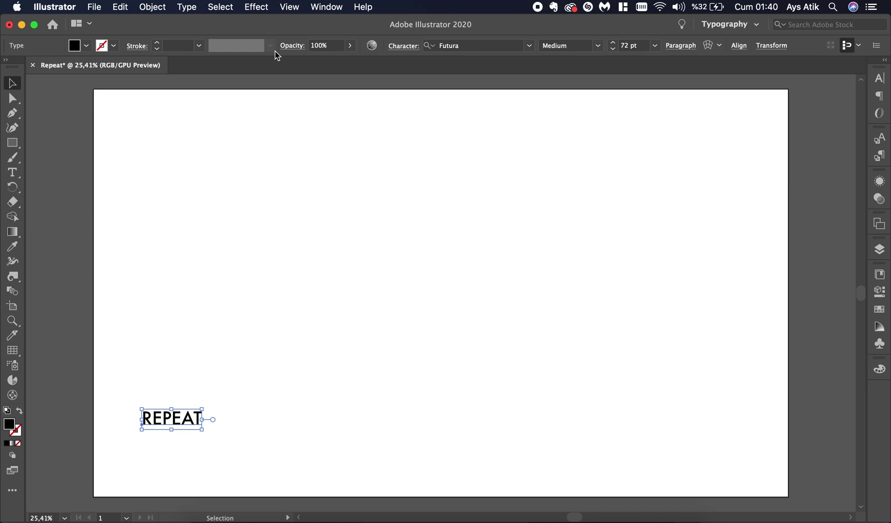
left_click(86, 45)
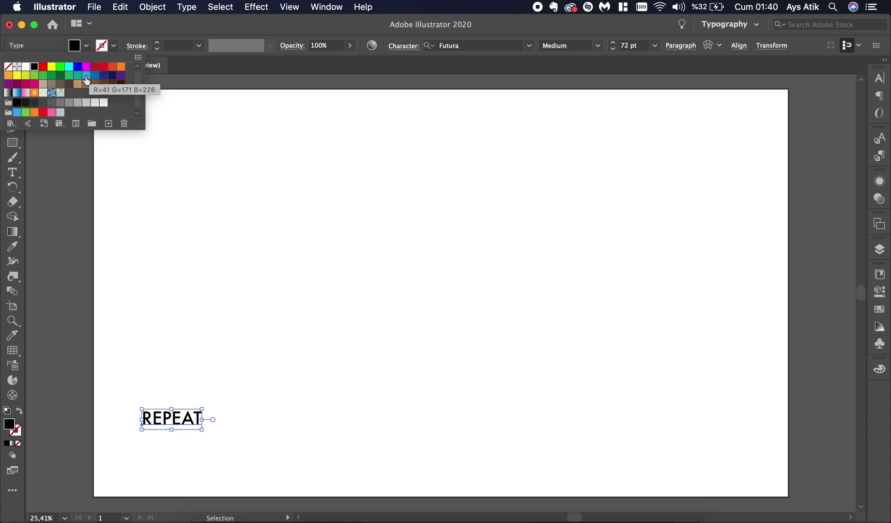
Fill REPEAT dark grey and Alt-drag a copy well above it.
left_click(36, 104)
left_click(150, 254)
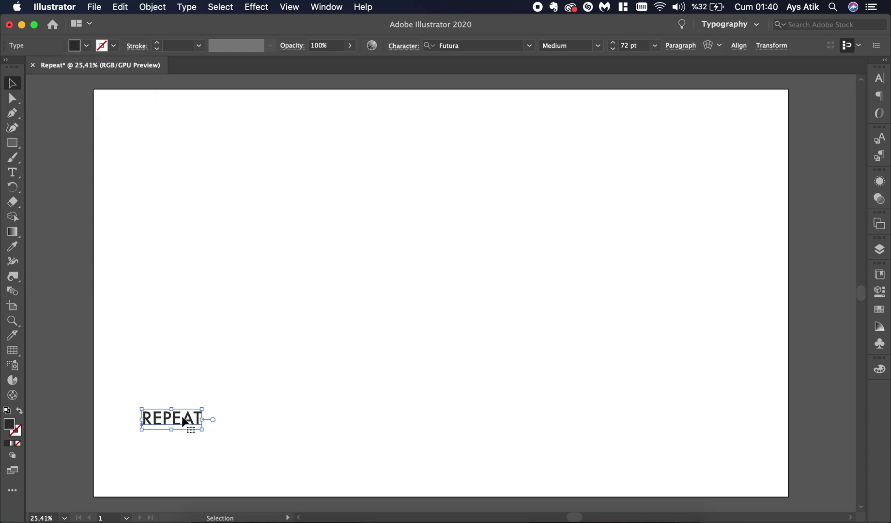
left_click_drag(184, 420, 184, 211, "alt")
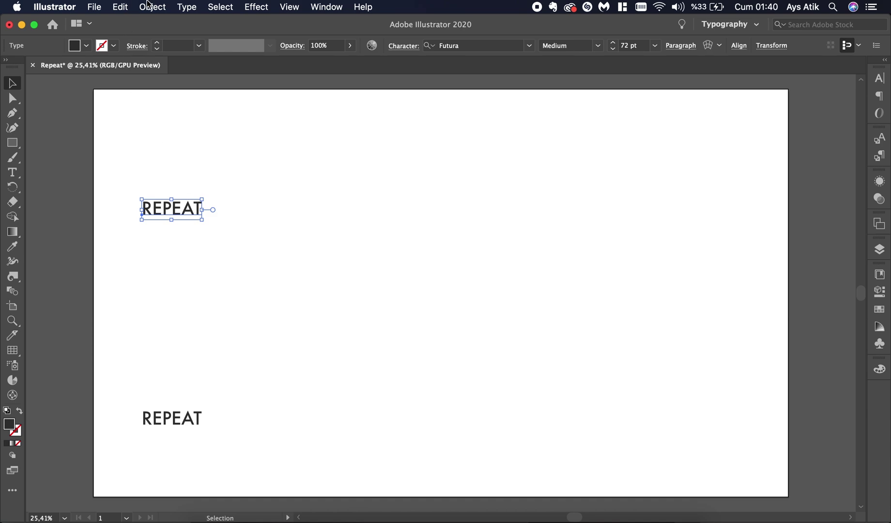
Fill the upper copy brown-grey (R=115 G=99 B=87) and select both REPEAT words.
left_click(86, 45)
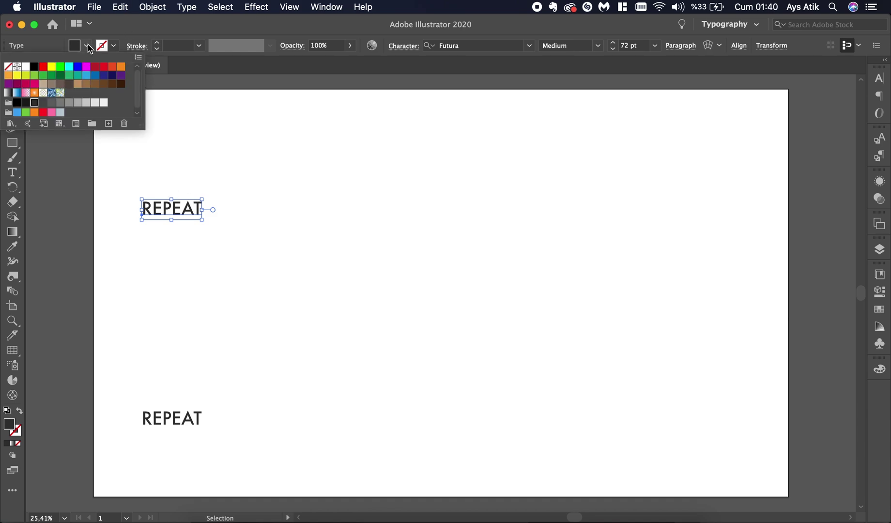
left_click(58, 88)
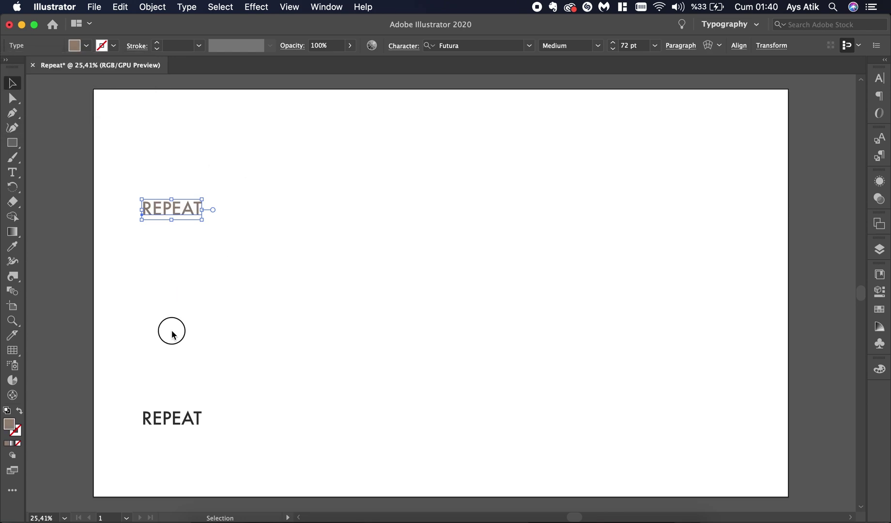
left_click_drag(205, 186, 149, 436)
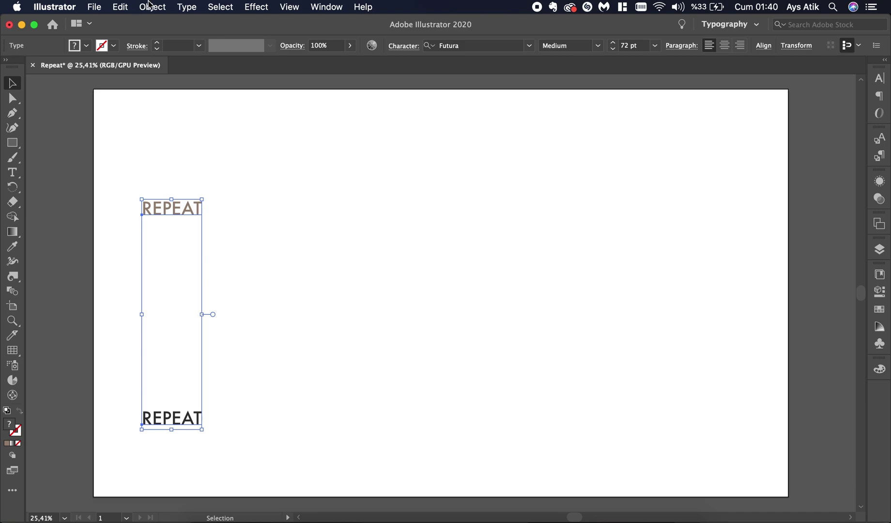
left_click(151, 7)
Blend the two REPEAT words into about 18 stacked copies shading brown-grey to dark grey.
mouse_move(219, 319)
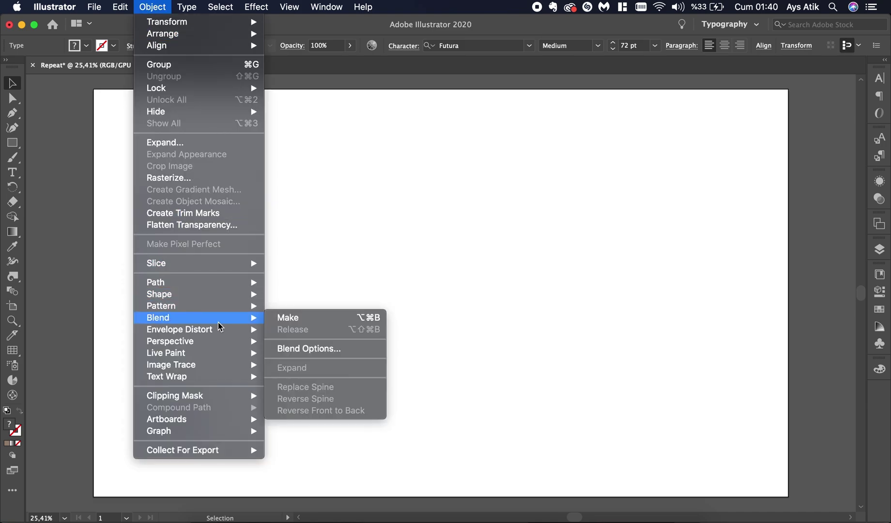
left_click(323, 322)
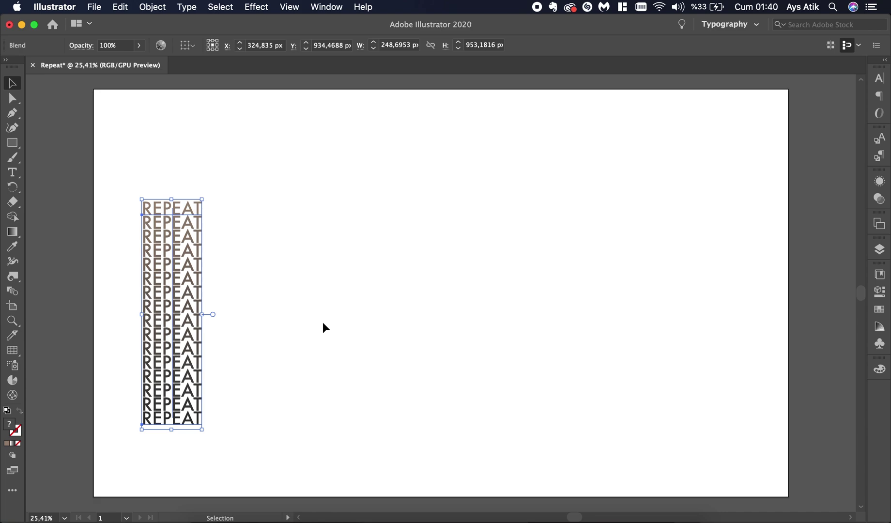
scroll(245, 278, "down", 2)
left_click(261, 272)
scroll(261, 272, "up", 1)
scroll(261, 272, "down", 2)
double_click(218, 241)
left_click(218, 240)
scroll(218, 240, "up", 3)
scroll(218, 239, "down", 2)
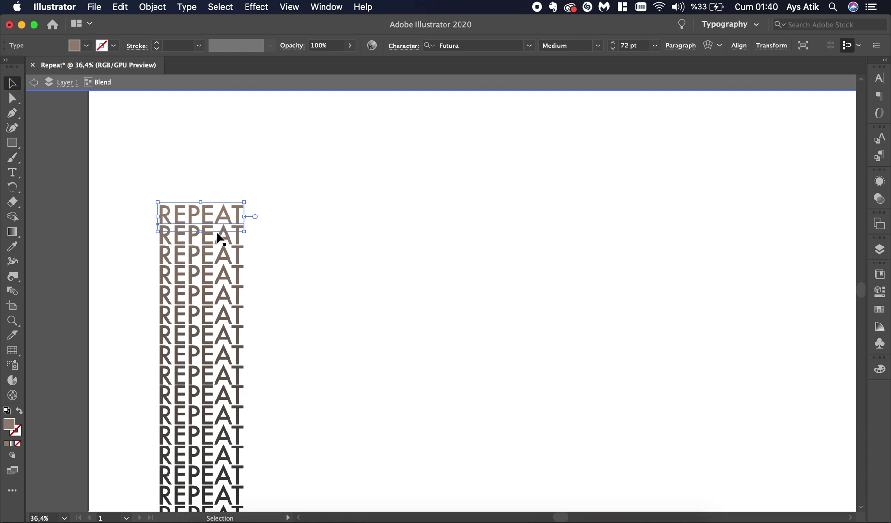
scroll(218, 237, "down", 3)
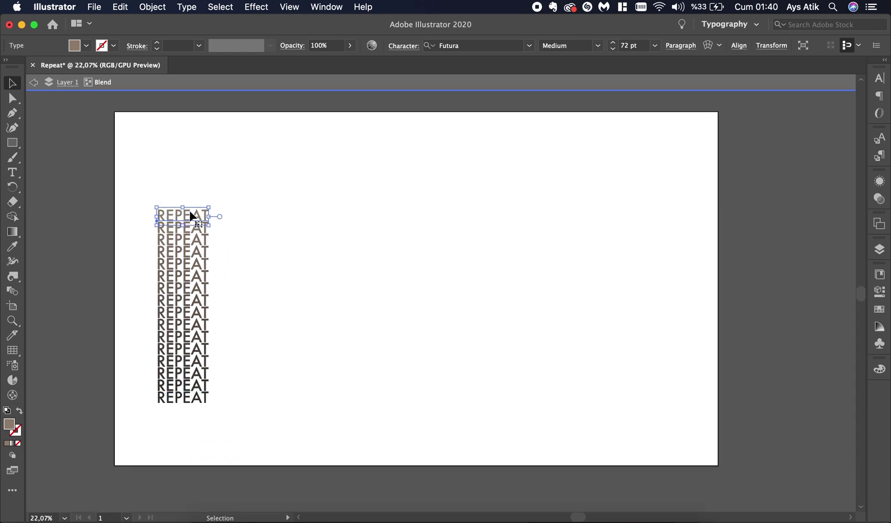
left_click_drag(191, 216, 244, 194)
scroll(637, 195, "down", 3)
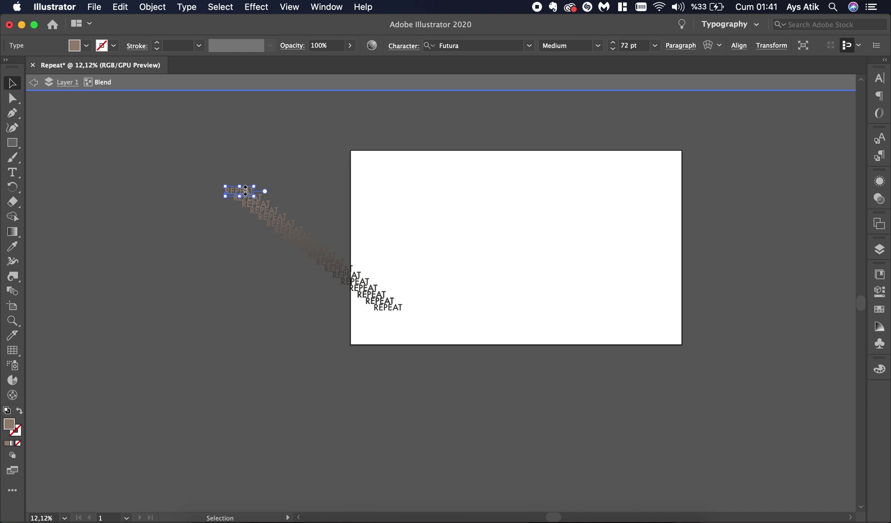
left_click_drag(244, 194, 375, 189)
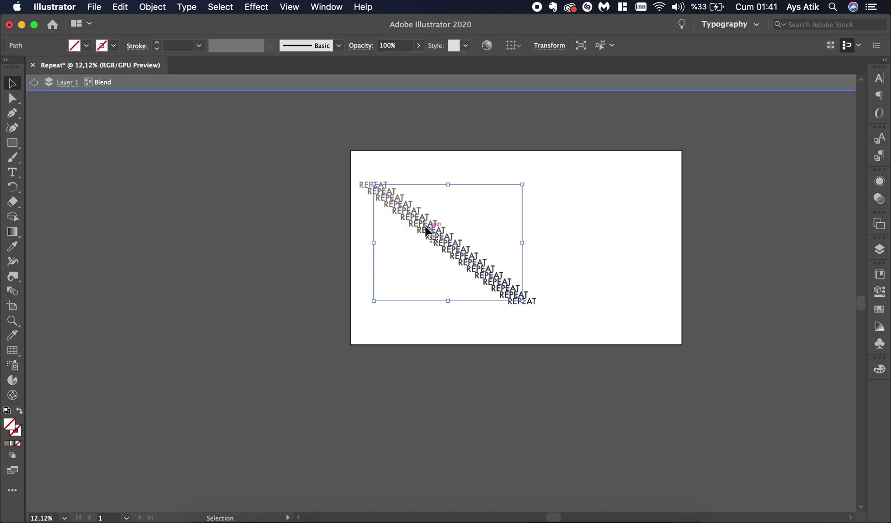
scroll(366, 184, "up", 5)
key("a")
left_click(376, 187)
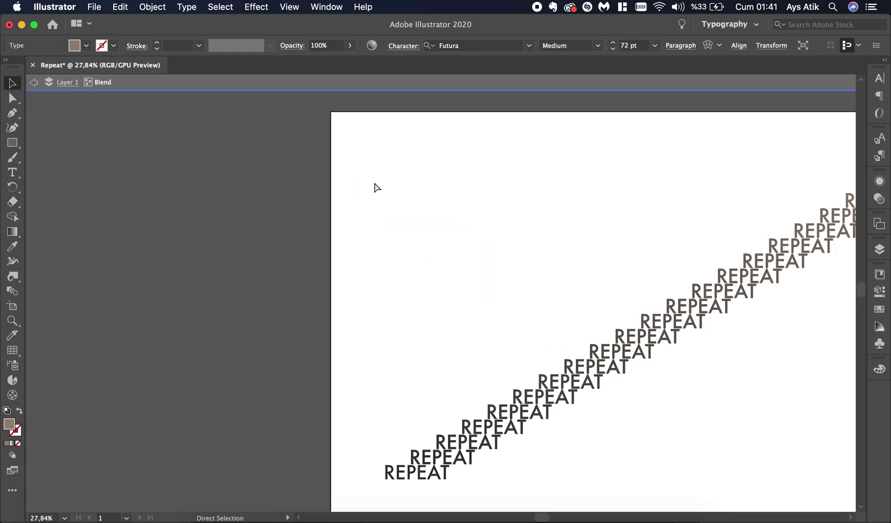
key("super+z")
key("v")
double_click(498, 200)
scroll(497, 200, "right", 5)
scroll(498, 203, "right", 5)
scroll(498, 203, "down", 1)
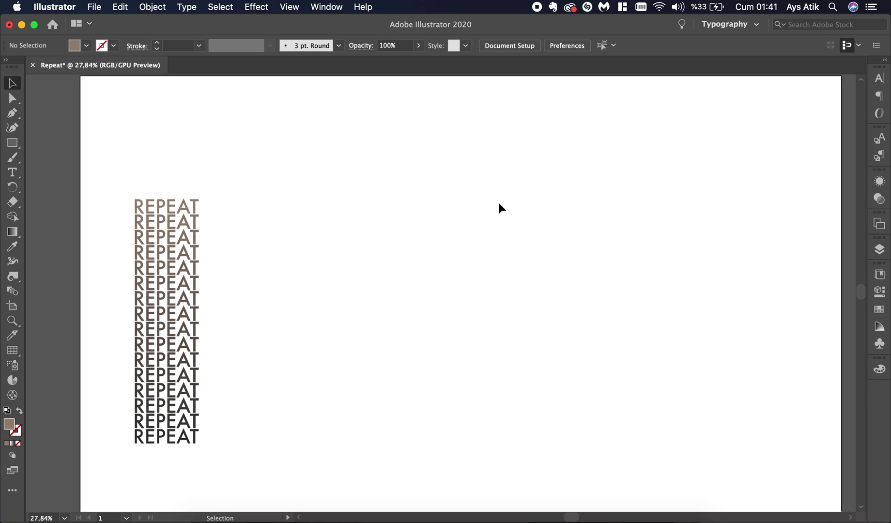
Add a black REPEAT right of the column's bottom and Alt-drag a copy up level with its top.
left_click(20, 178)
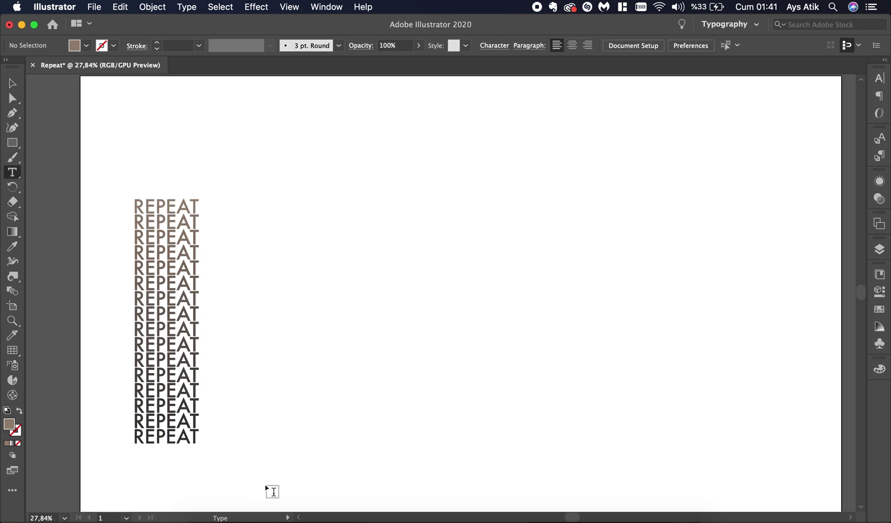
left_click(270, 432)
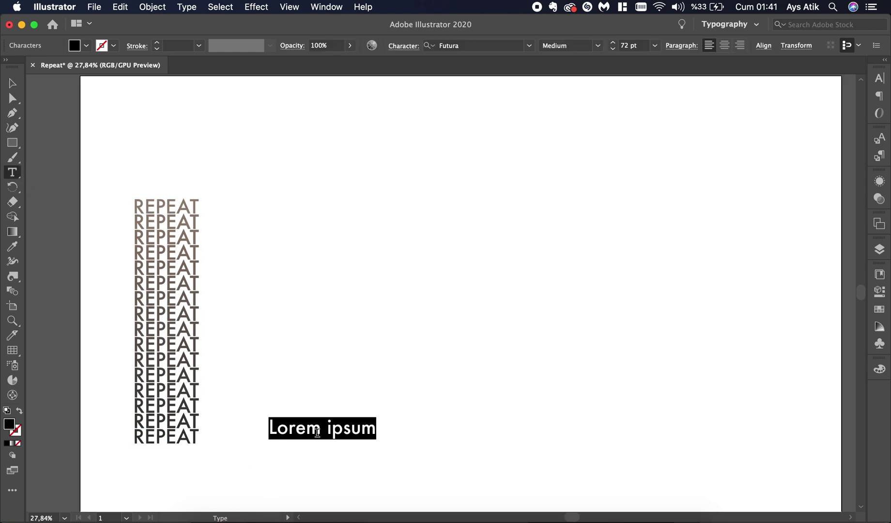
type("REPEAT")
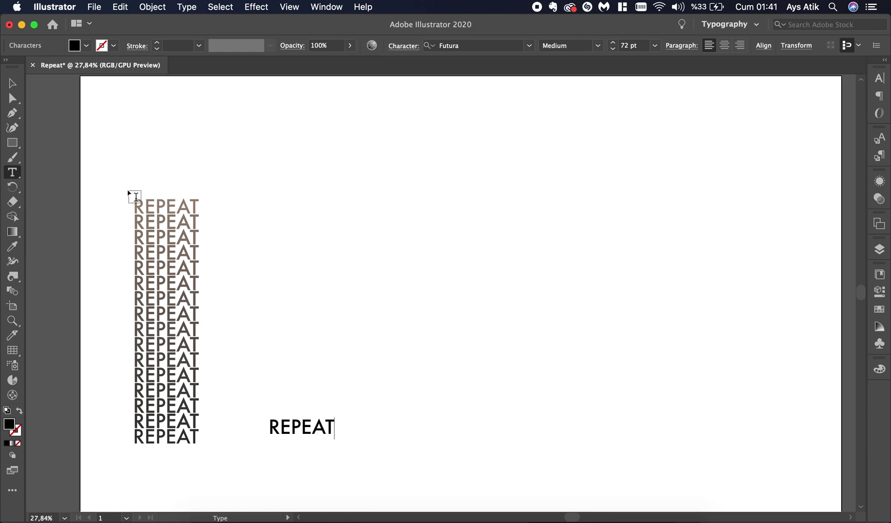
left_click(15, 83)
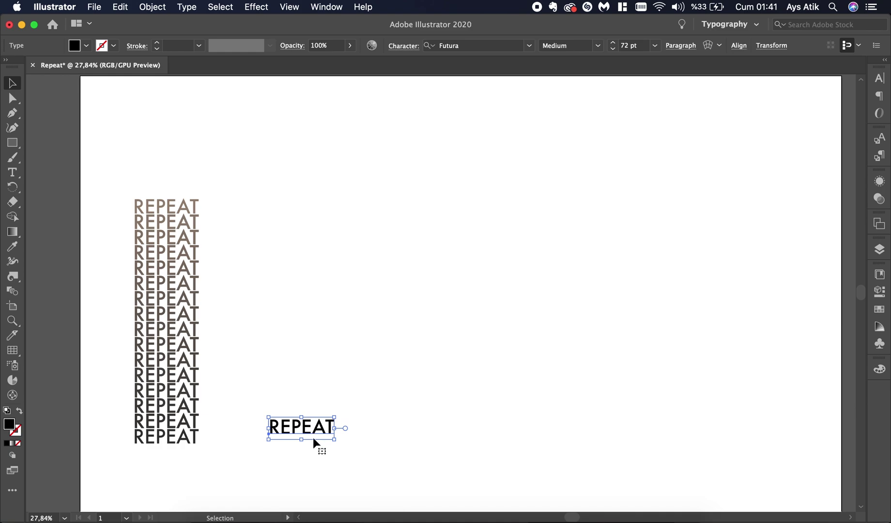
left_click_drag(314, 430, 305, 205)
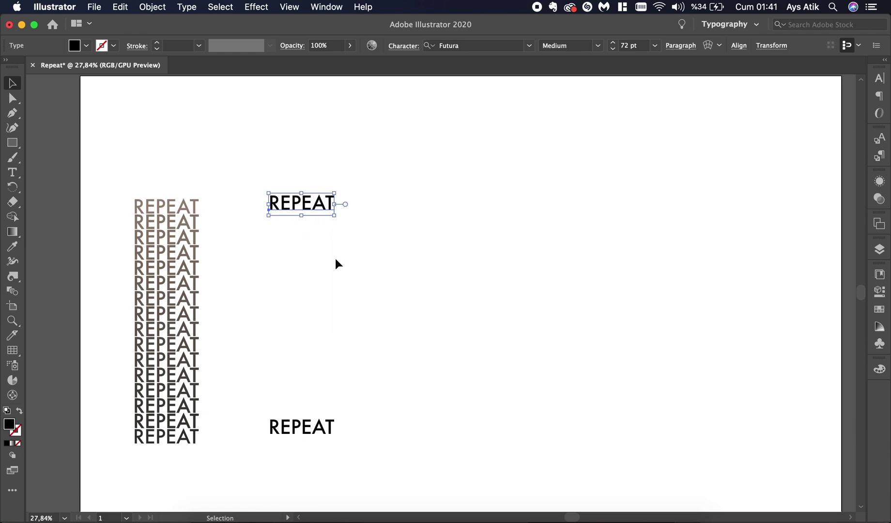
Fill the upper new REPEAT light brown and select it with the bottom one.
left_click(87, 46)
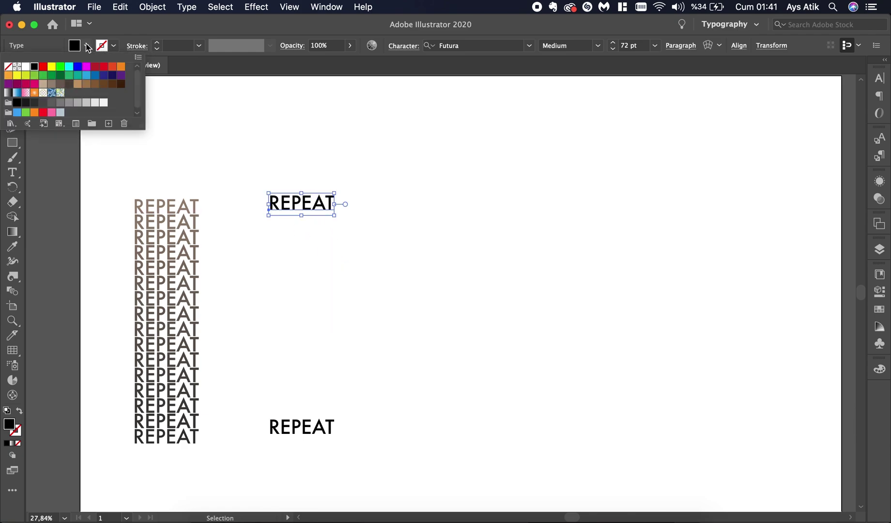
left_click(52, 86)
left_click(278, 403)
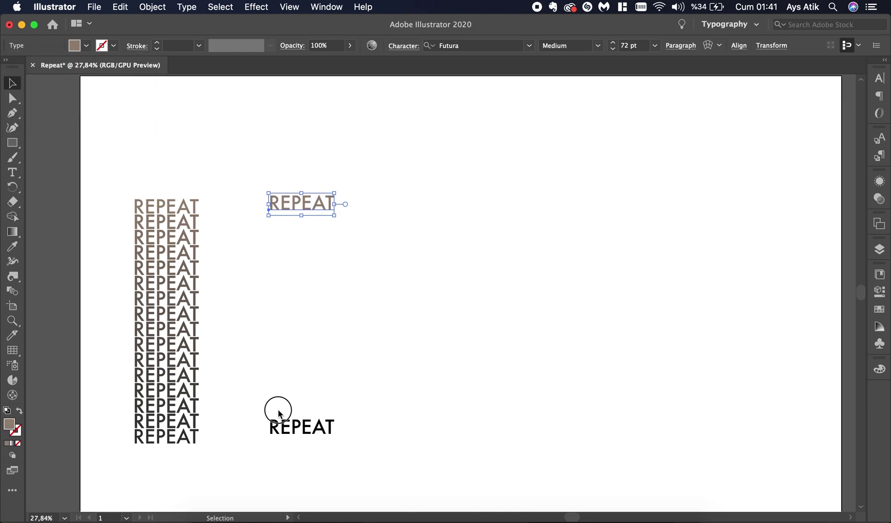
left_click(280, 427, "shift")
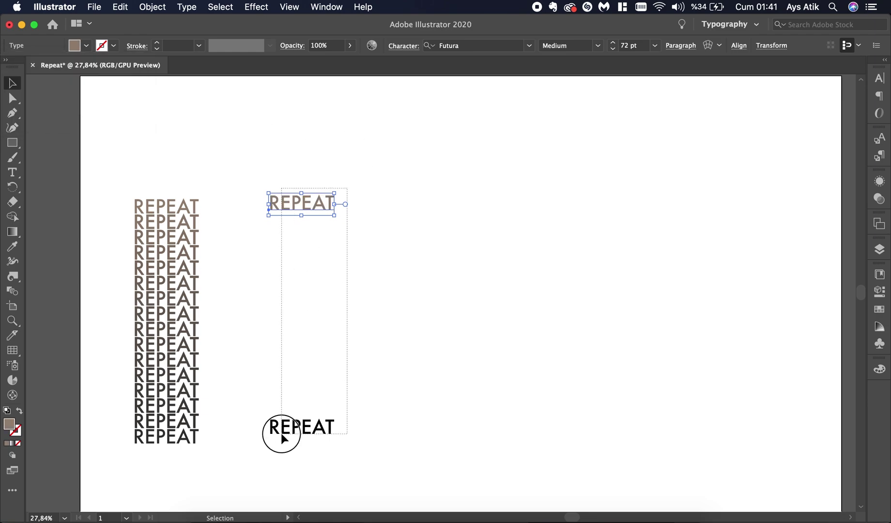
Blend the two new REPEAT words into a second column fading brown to black.
left_click(289, 7)
mouse_move(332, 4)
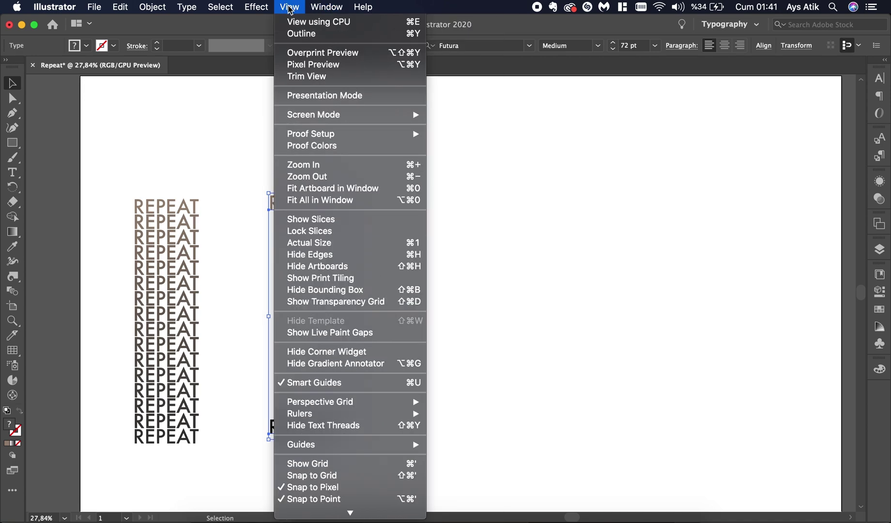
mouse_move(129, 6)
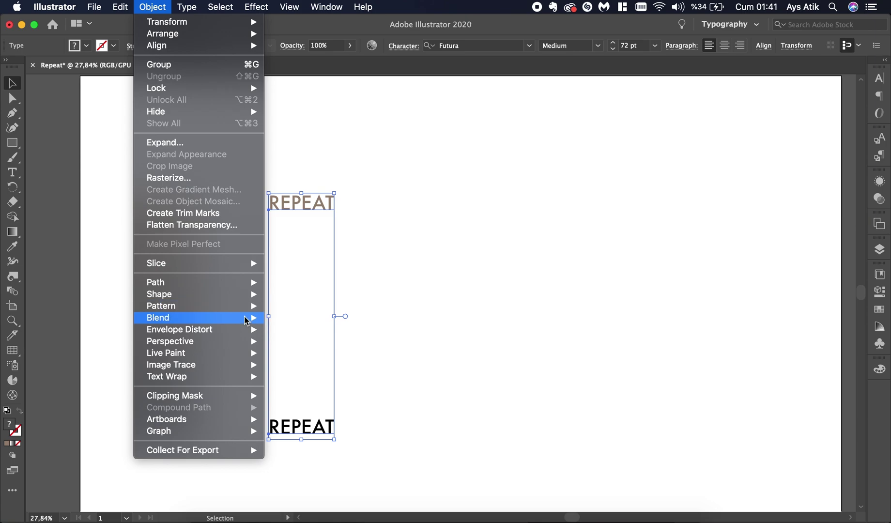
mouse_move(247, 317)
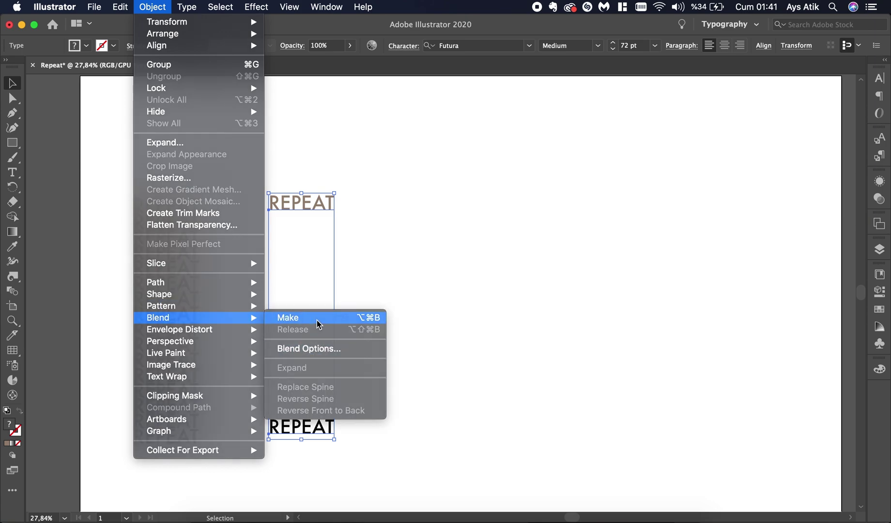
left_click(318, 321)
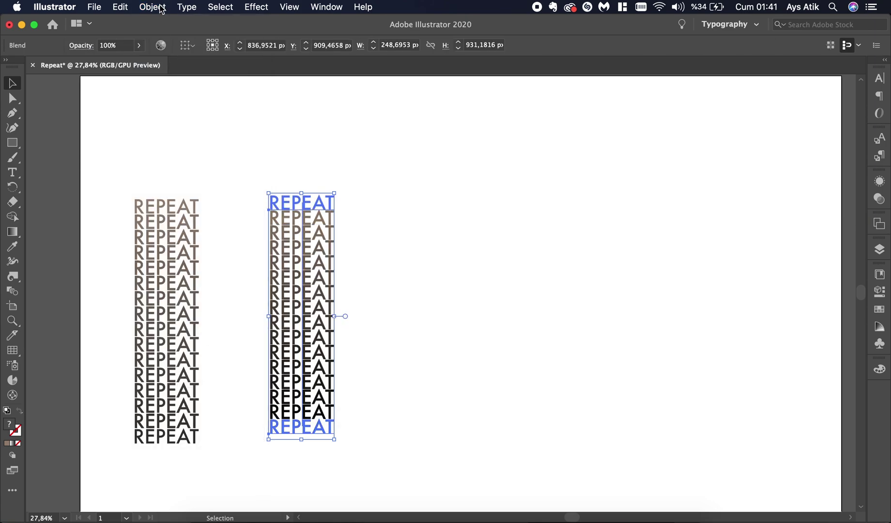
left_click(379, 187)
left_click(12, 143)
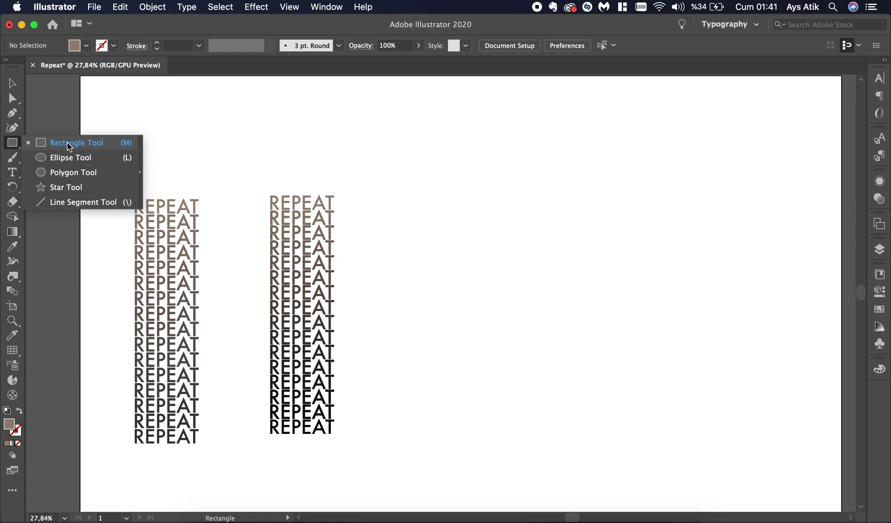
Draw an arch path with the Pen tool, with straight sides and a rounded top.
left_click(12, 113)
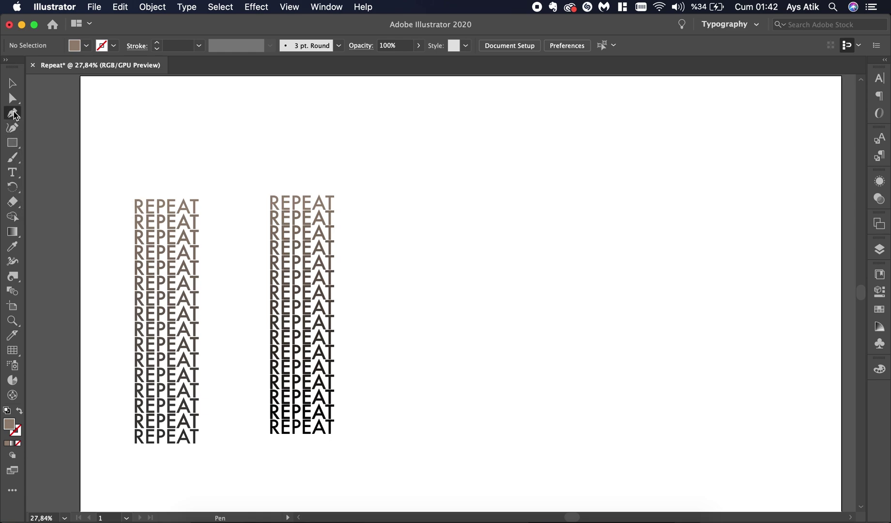
left_click(399, 435)
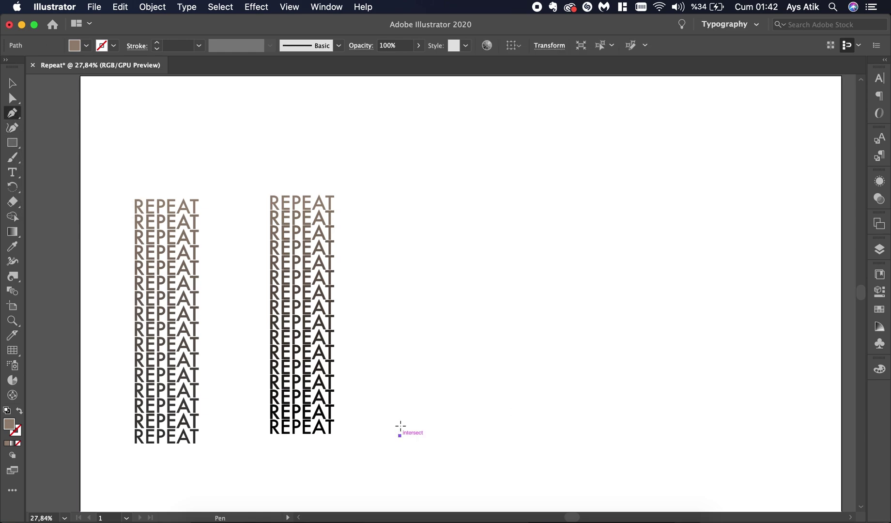
left_click(399, 291)
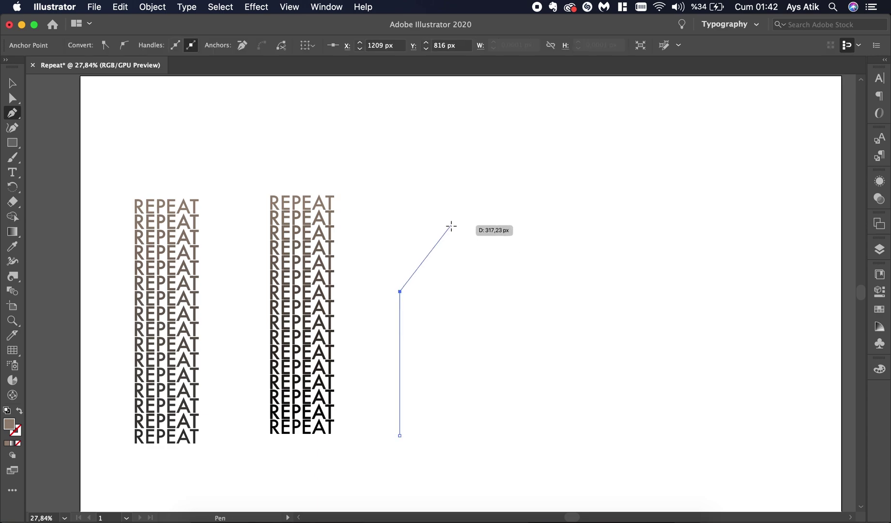
left_click_drag(458, 232, 514, 233)
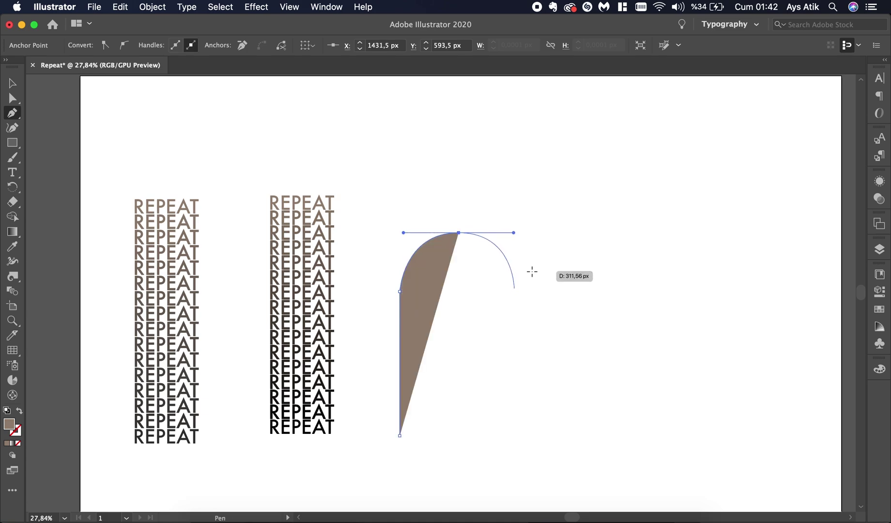
left_click(534, 273)
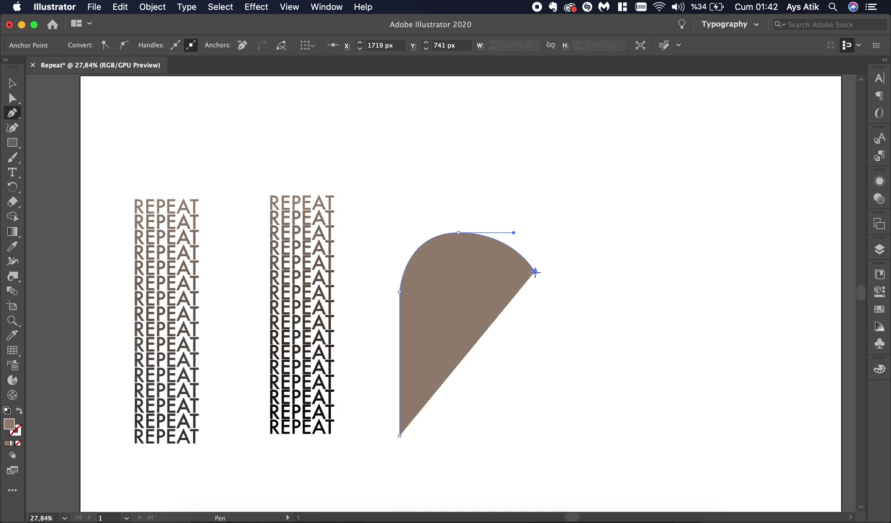
key("super+z")
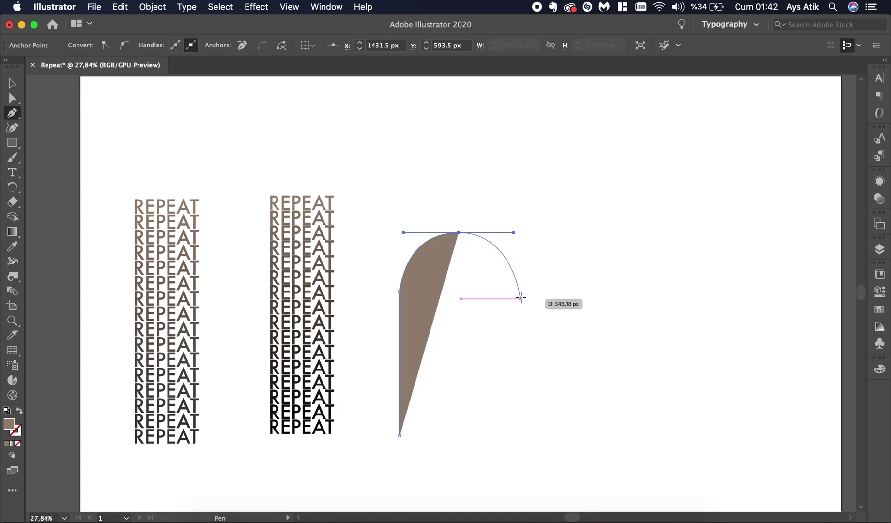
left_click(520, 298)
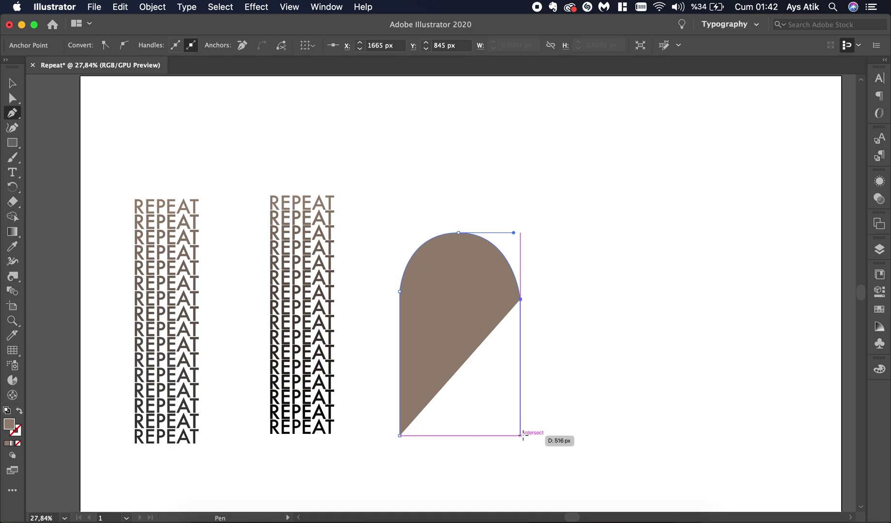
left_click(521, 435)
Swap the arch to a brown outline with no fill and widen it to about 755 px.
key("v")
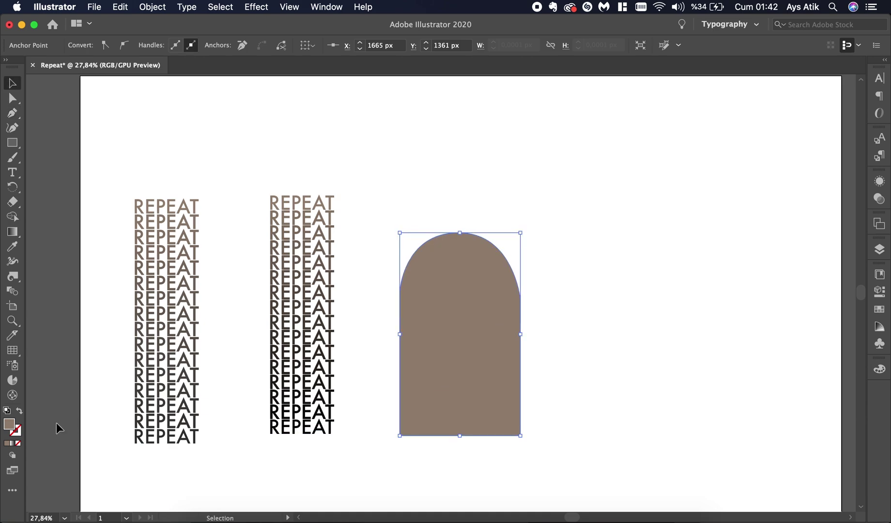
left_click(19, 411)
left_click_drag(493, 262, 265, 318)
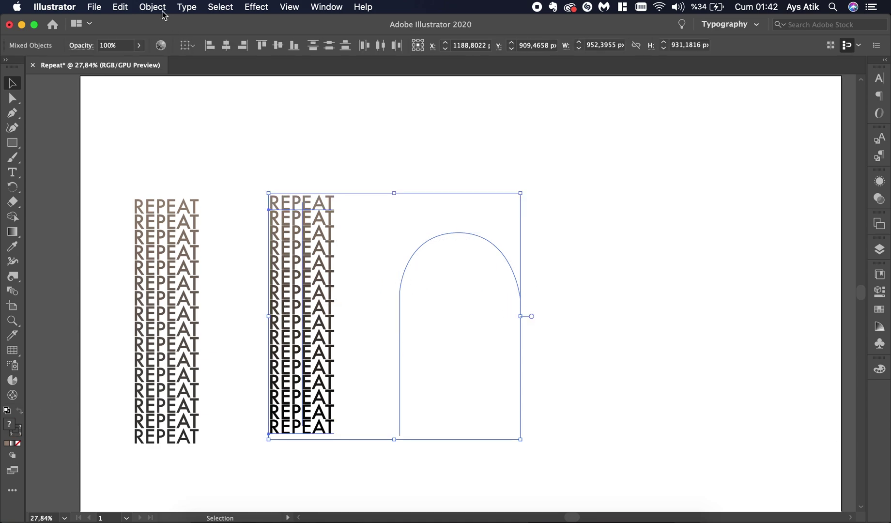
left_click(590, 259)
left_click(516, 281)
left_click_drag(521, 334, 765, 356)
Select the second REPEAT column together with the arch.
scroll(547, 313, "down", 1)
left_click(547, 313)
scroll(547, 313, "right", 3)
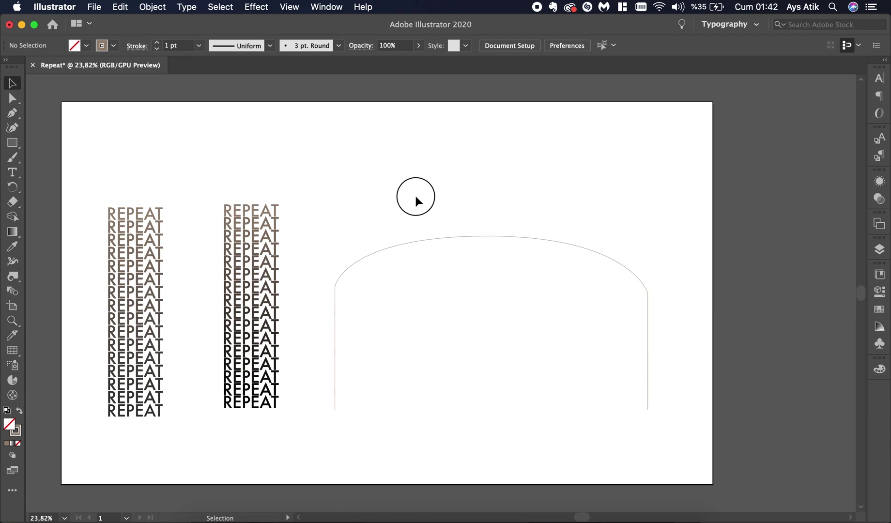
left_click_drag(414, 197, 194, 339)
left_click(125, 6)
Replace the second REPEAT blend's spine with the arch path.
mouse_move(161, 5)
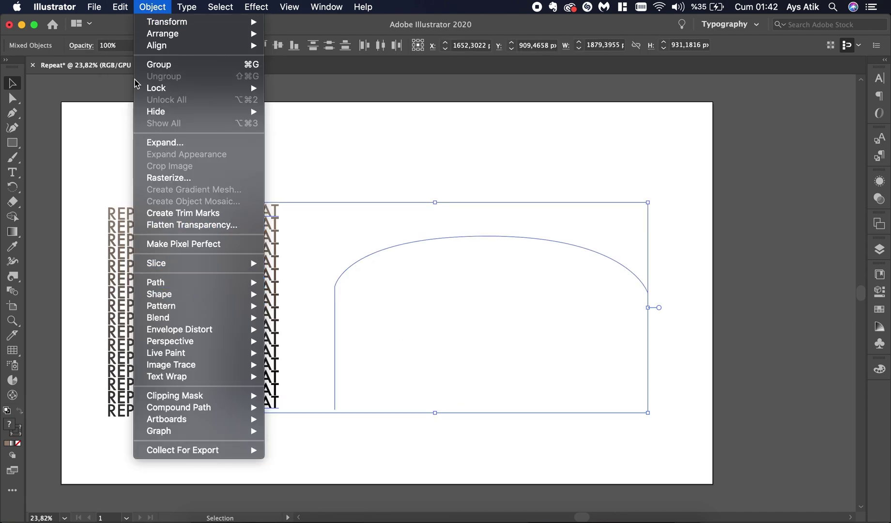
mouse_move(216, 319)
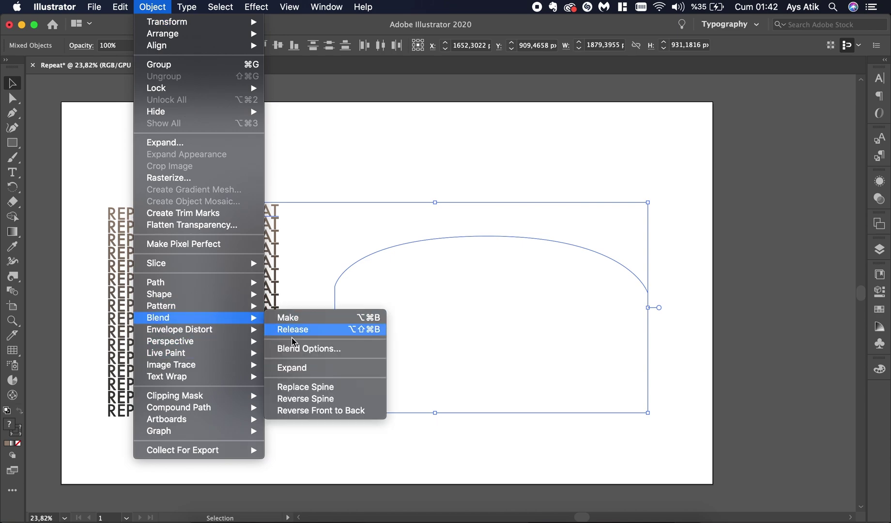
left_click(355, 387)
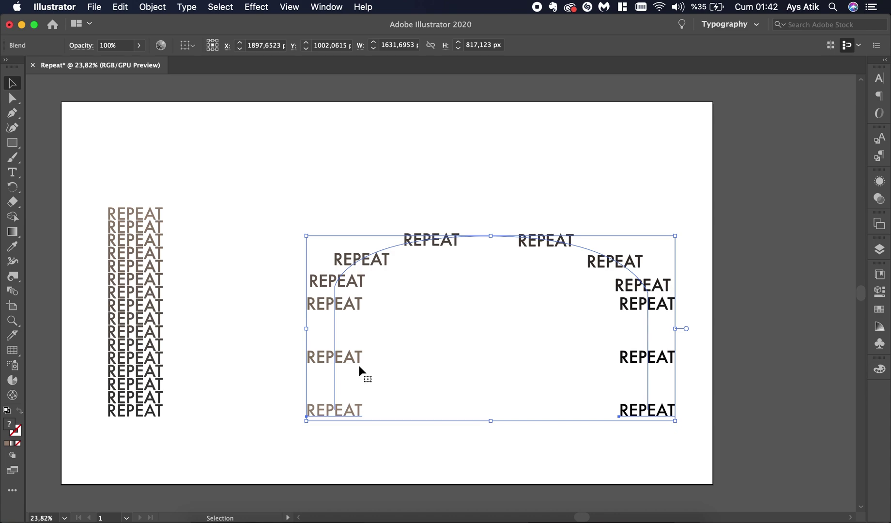
Set the arch blend's Blend Options to 30 Specified Steps.
left_click(152, 6)
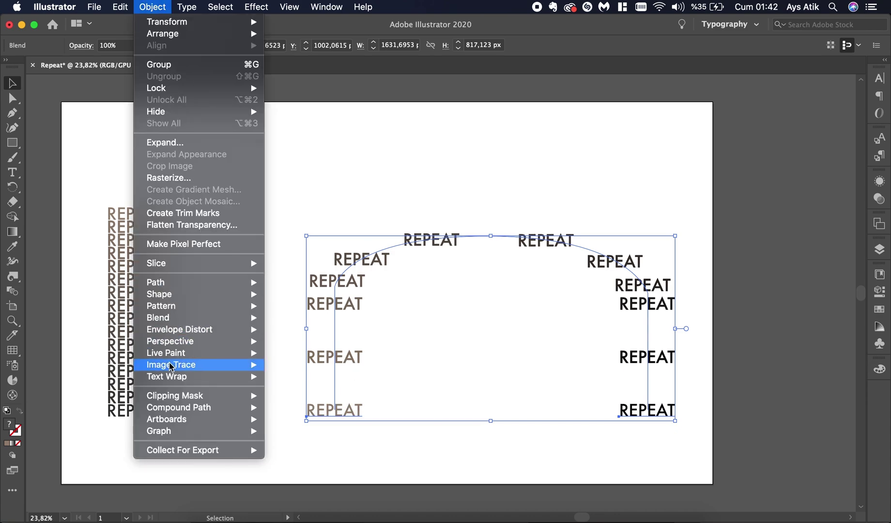
mouse_move(235, 317)
left_click(318, 346)
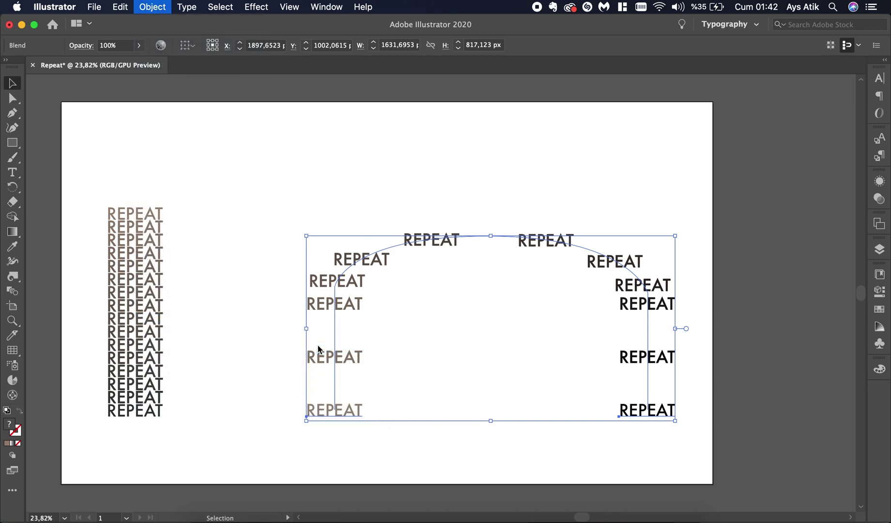
left_click(527, 239)
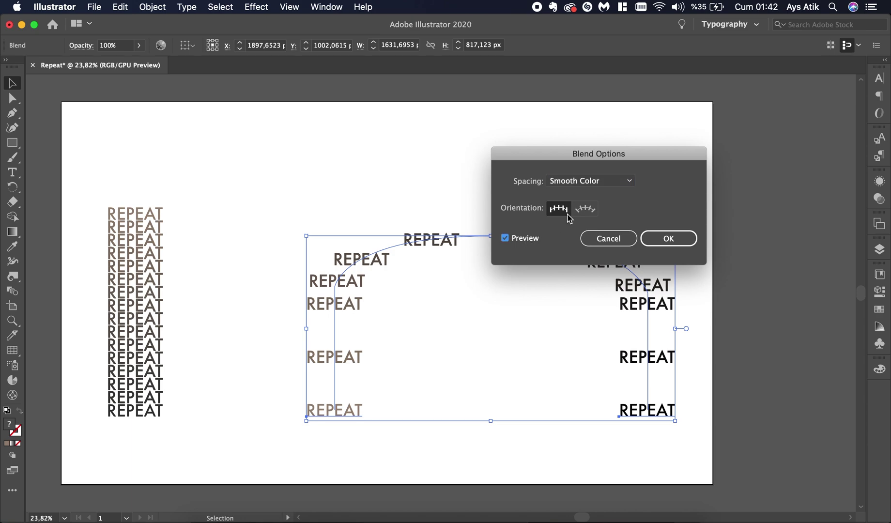
left_click(626, 181)
left_click(619, 207)
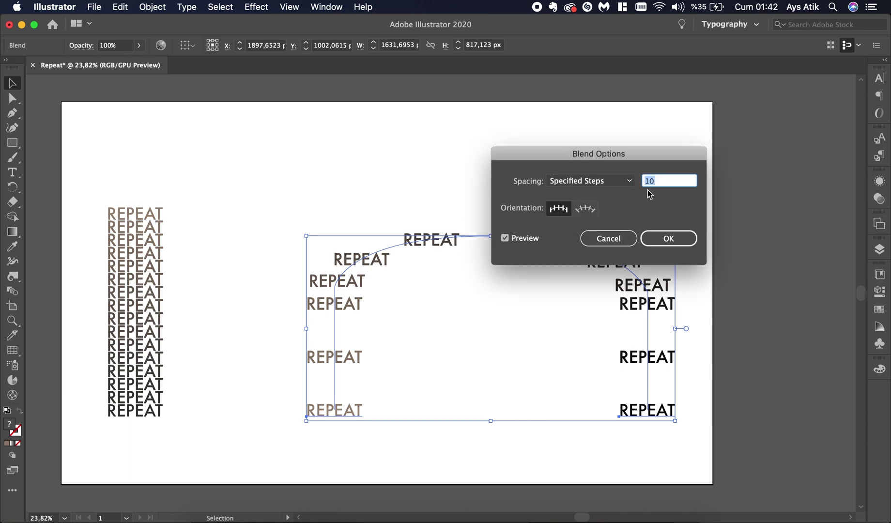
type("30")
left_click(629, 182)
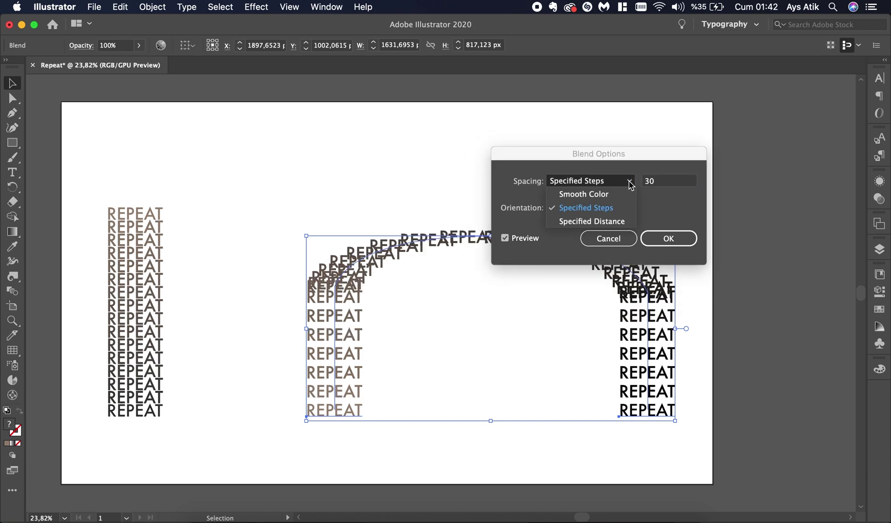
left_click(668, 237)
left_click(668, 238)
left_click(492, 320)
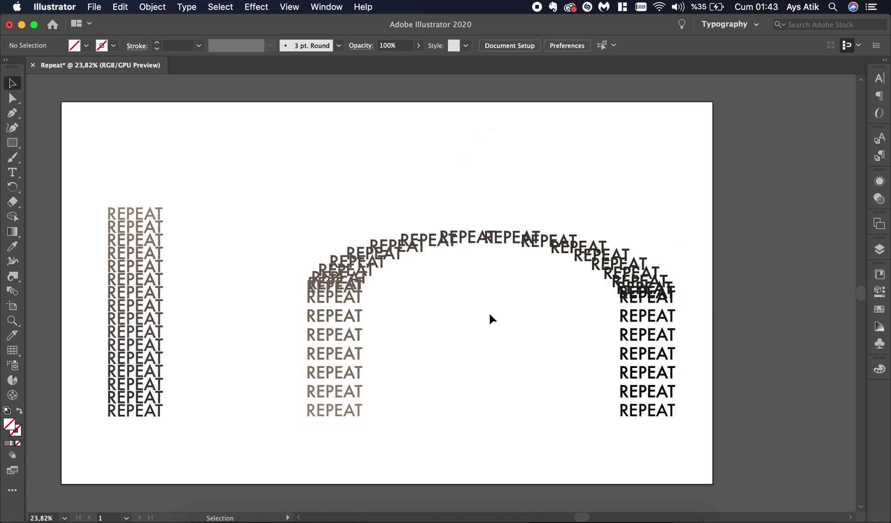
left_click(649, 409)
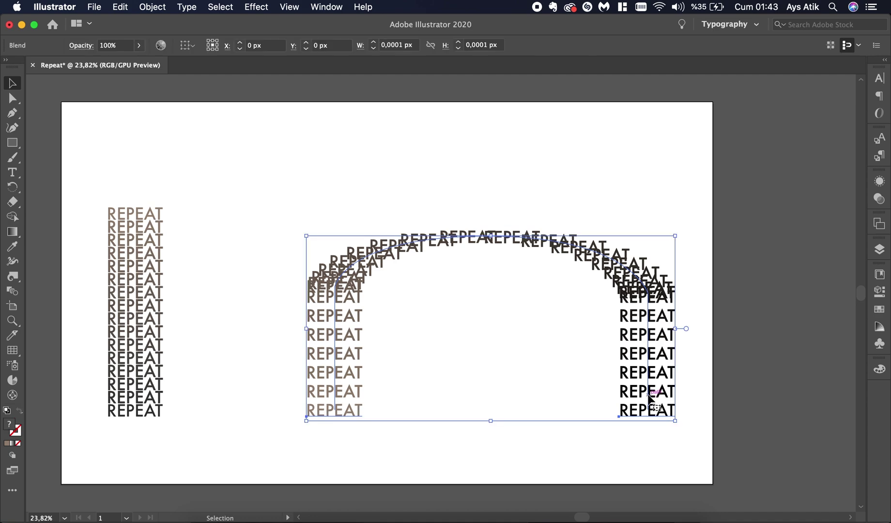
In isolation mode, pull the arch spine's right leg left so both legs stand close together.
double_click(648, 315)
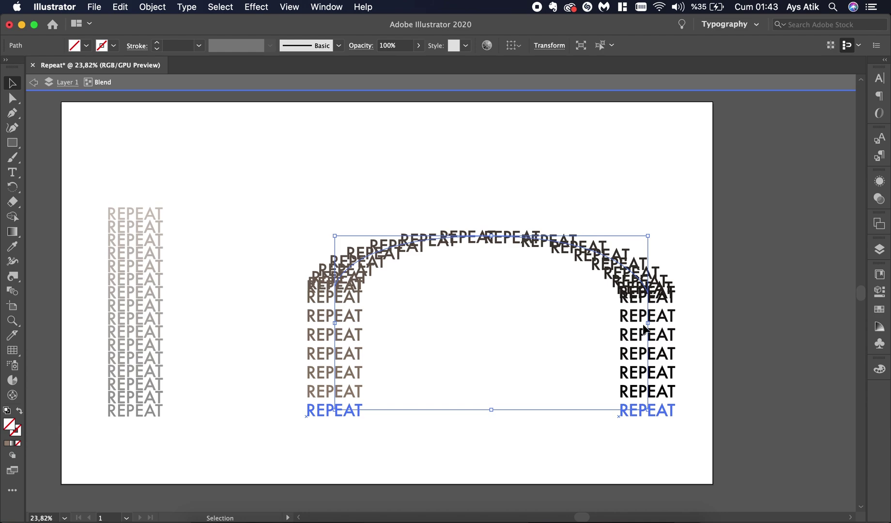
left_click_drag(648, 322, 457, 332)
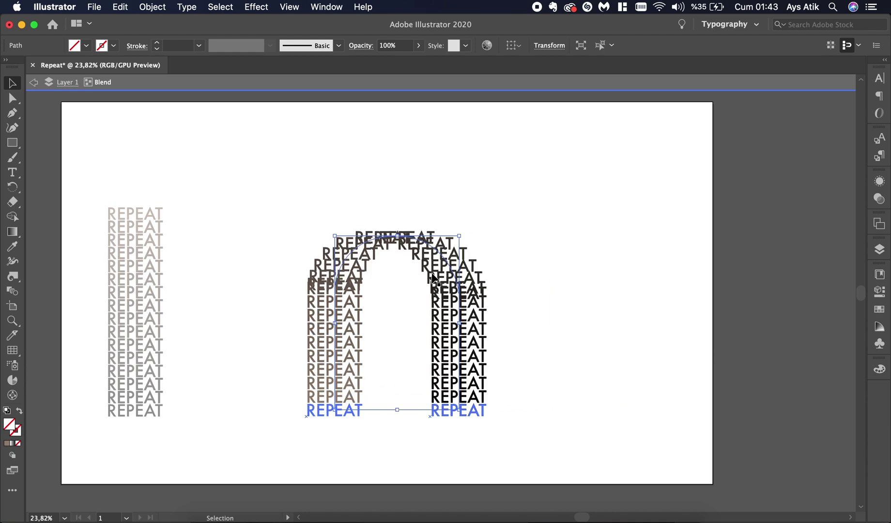
double_click(551, 231)
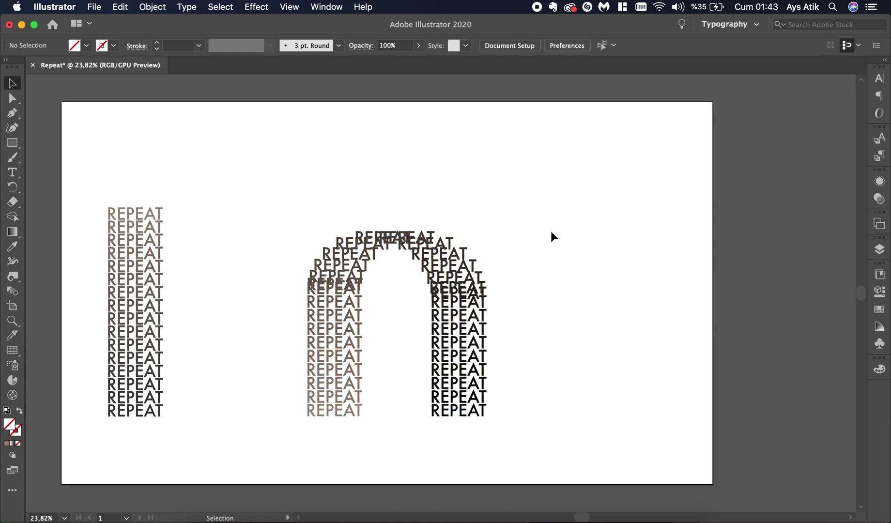
left_click(12, 112)
Draw an S-curve from the artboard's upper right down to near its bottom.
left_click_drag(684, 147, 688, 143)
left_click_drag(635, 285, 680, 366)
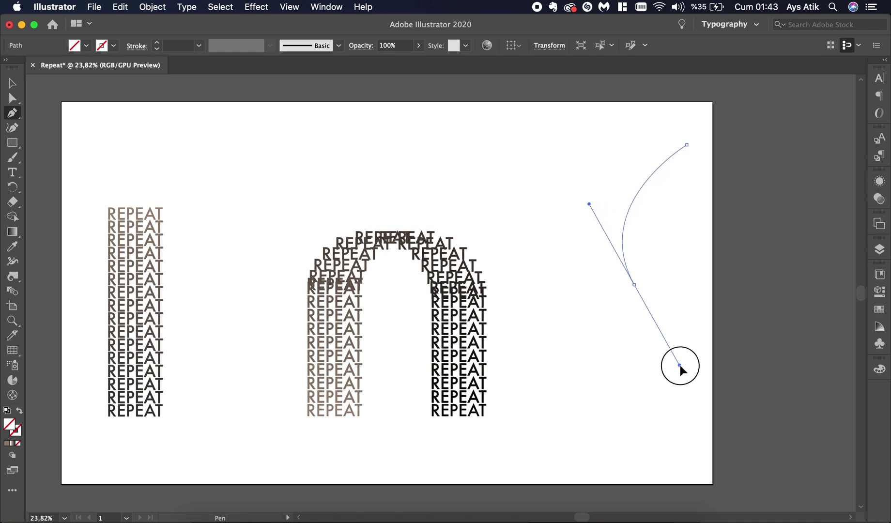
left_click(565, 455)
key("v")
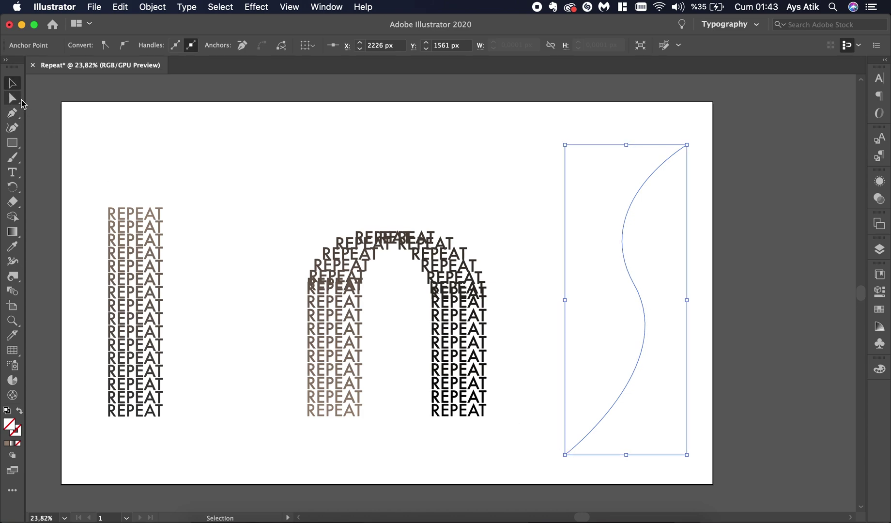
Copy the straight left REPEAT column and place it beside the S-curve.
left_click(201, 209)
left_click(148, 233)
left_click_drag(148, 232, 532, 236, "alt+shift")
left_click_drag(735, 179, 551, 310)
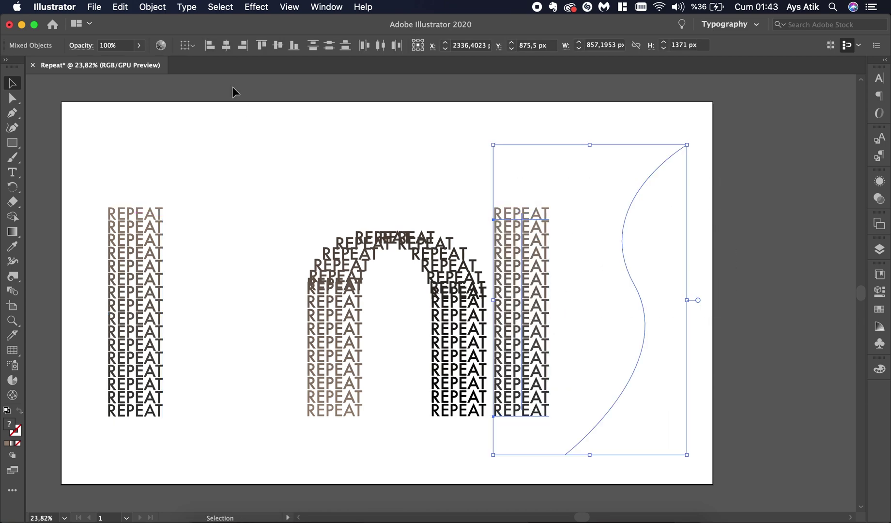
Replace the copied column's spine with the S-curve so REPEAT sweeps from upper right to bottom.
left_click(153, 7)
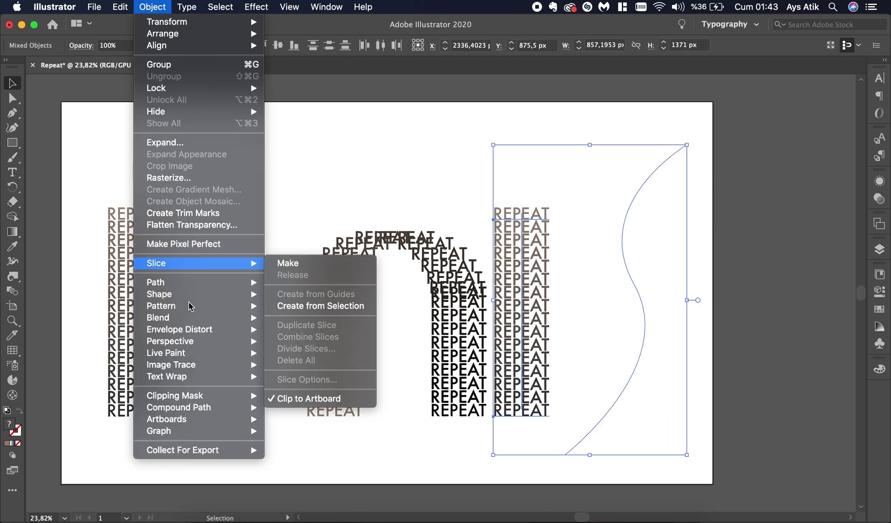
mouse_move(193, 317)
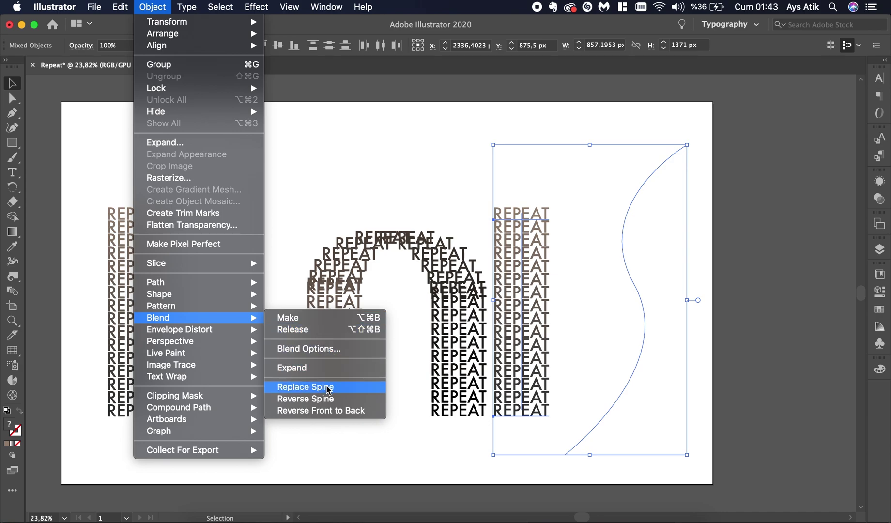
left_click(324, 388)
left_click(786, 250)
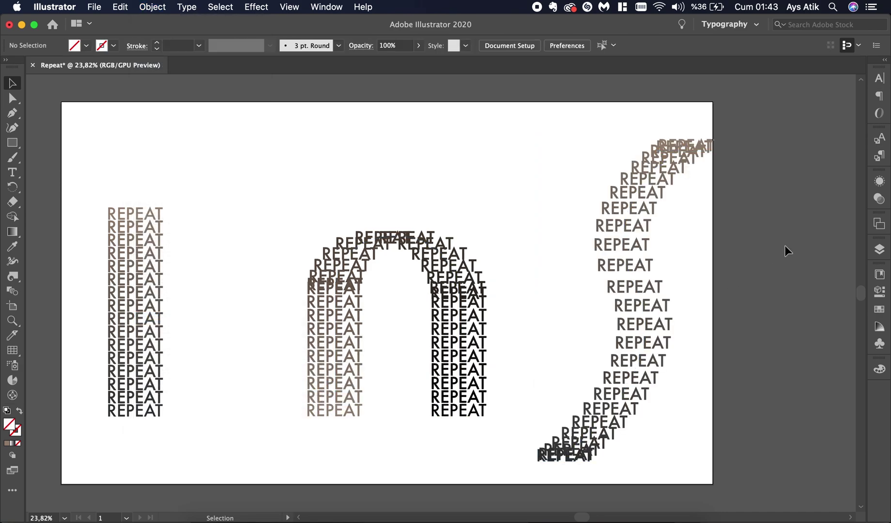